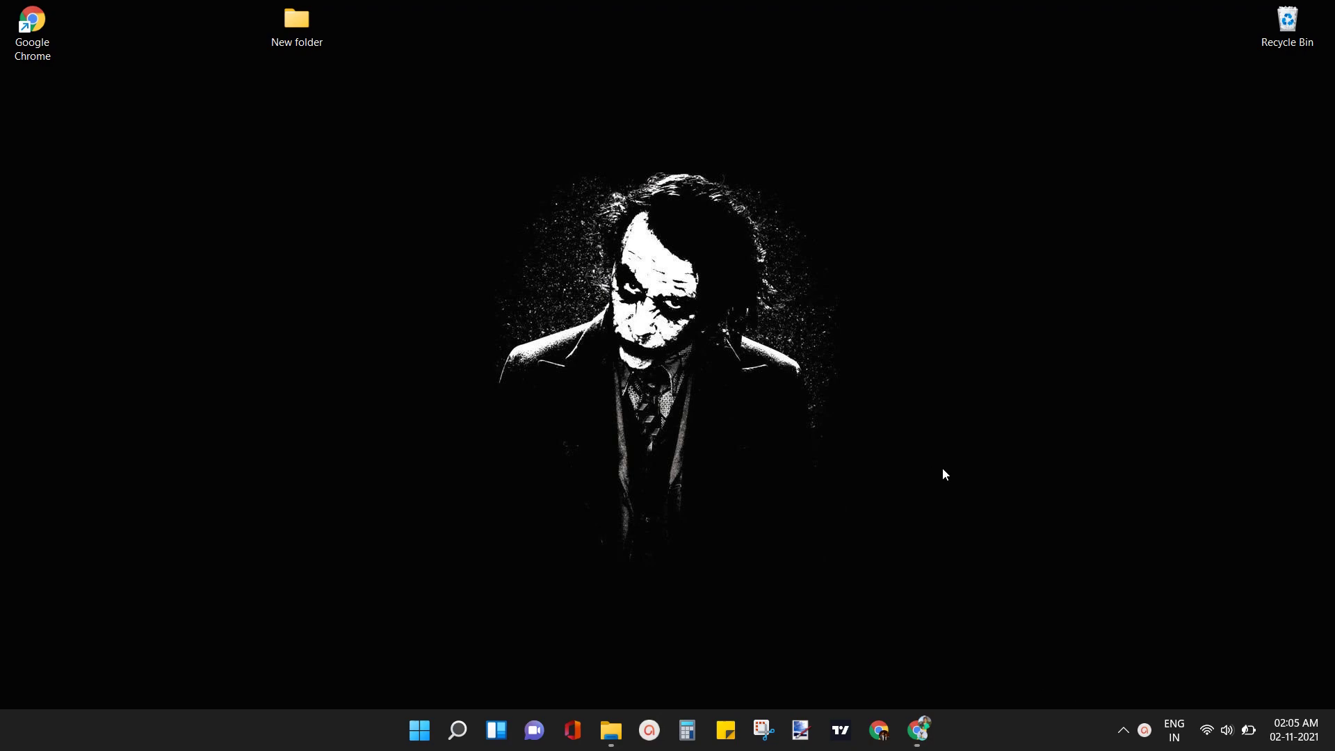
Launch the built-in Snipping Tool, try a New snip, and close the 'This app can't open' error
{"action": "left_click", "coordinate": [766, 733]}
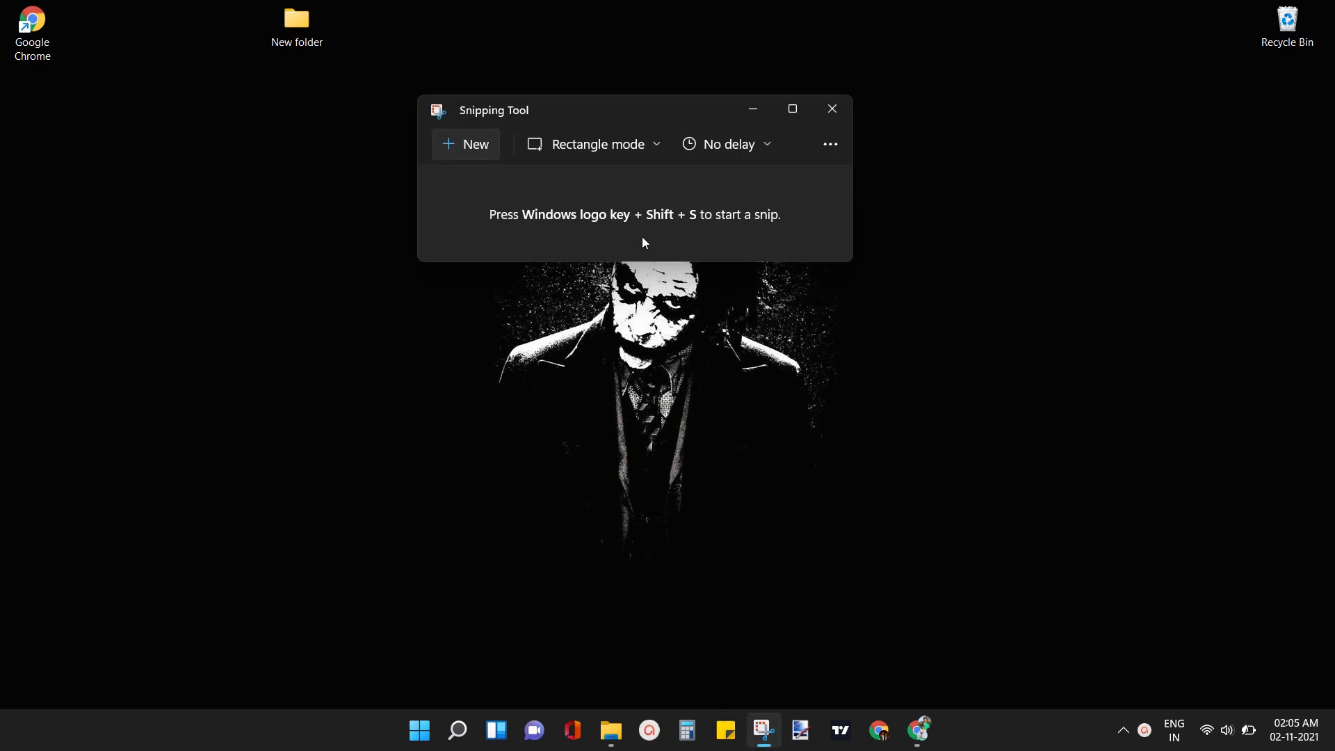
{"action": "left_click", "coordinate": [452, 148]}
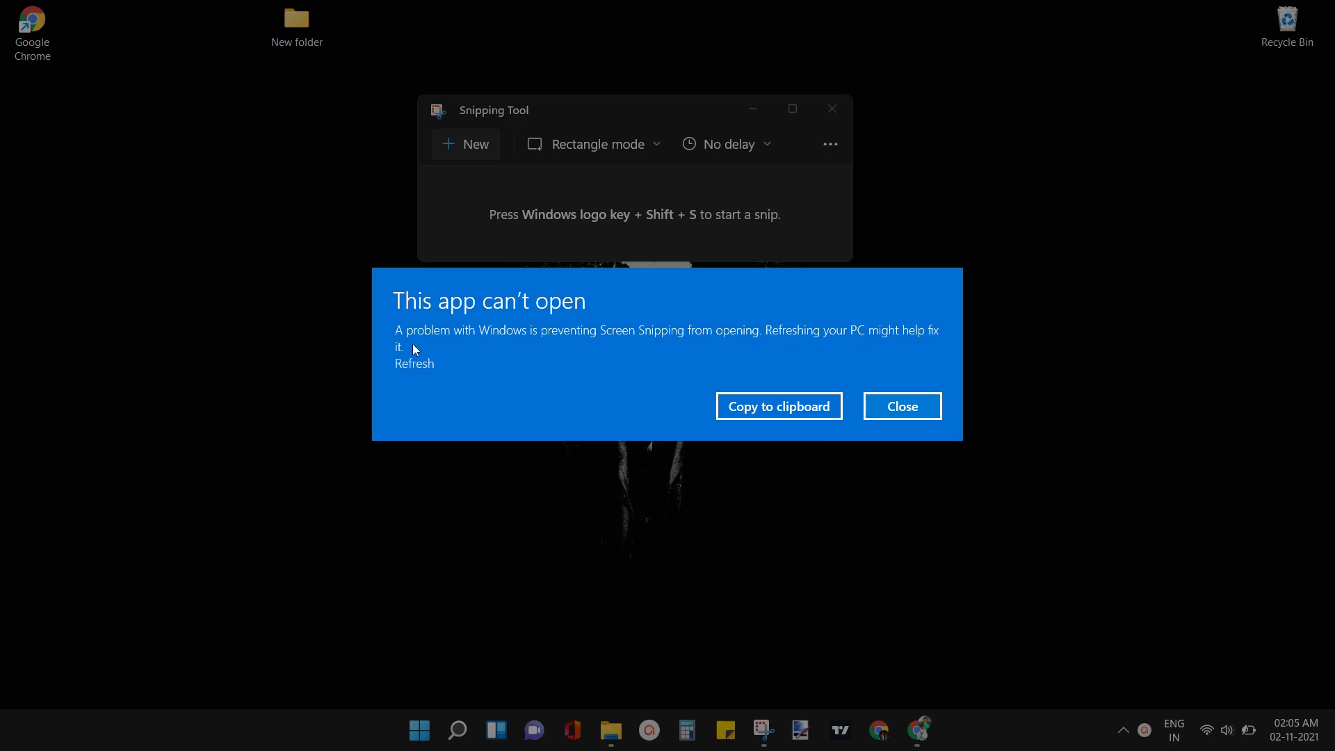
{"action": "left_click", "coordinate": [903, 408]}
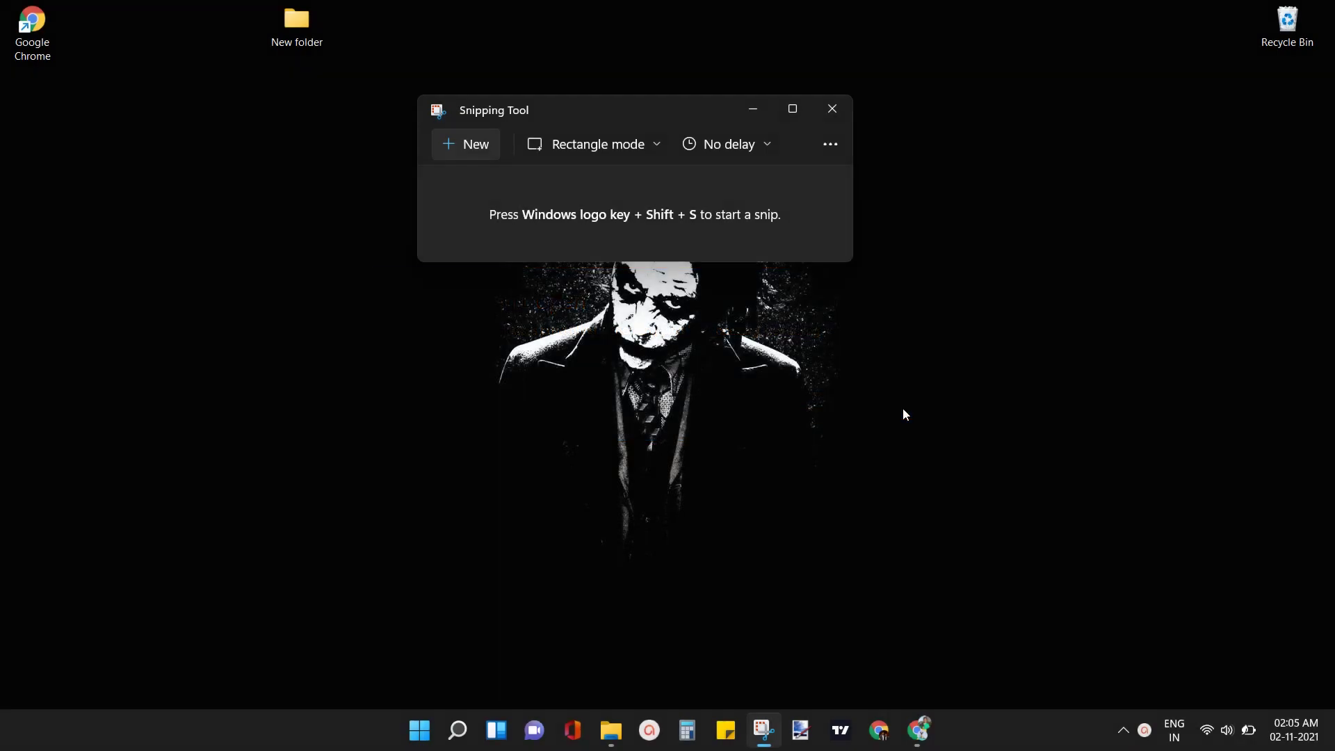
Close the snipping app window and briefly view File Explorer's pinned and frequent folders list
{"action": "left_click", "coordinate": [831, 112]}
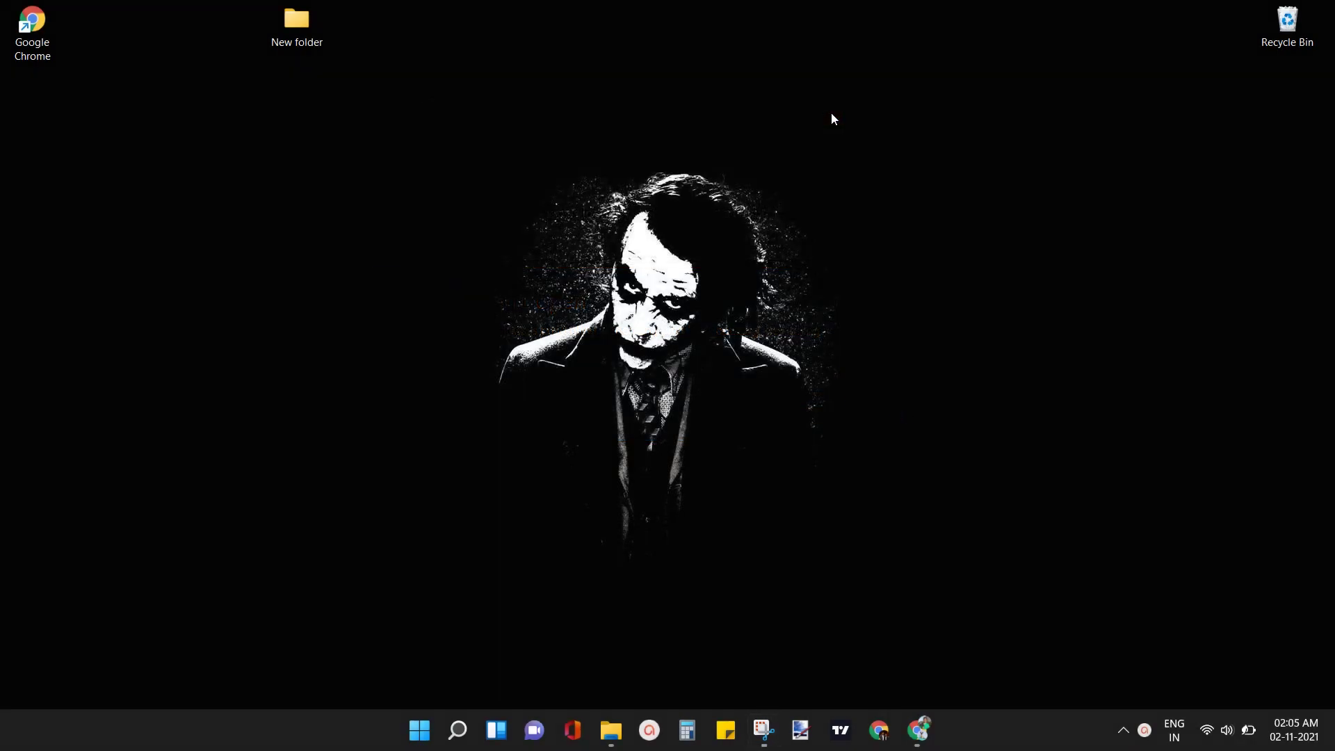
{"action": "right_click", "coordinate": [611, 730]}
{"action": "left_click", "coordinate": [610, 683]}
Open a maximized File Explorer window and go to This PC > Windows (C:)
{"action": "left_click", "coordinate": [621, 735]}
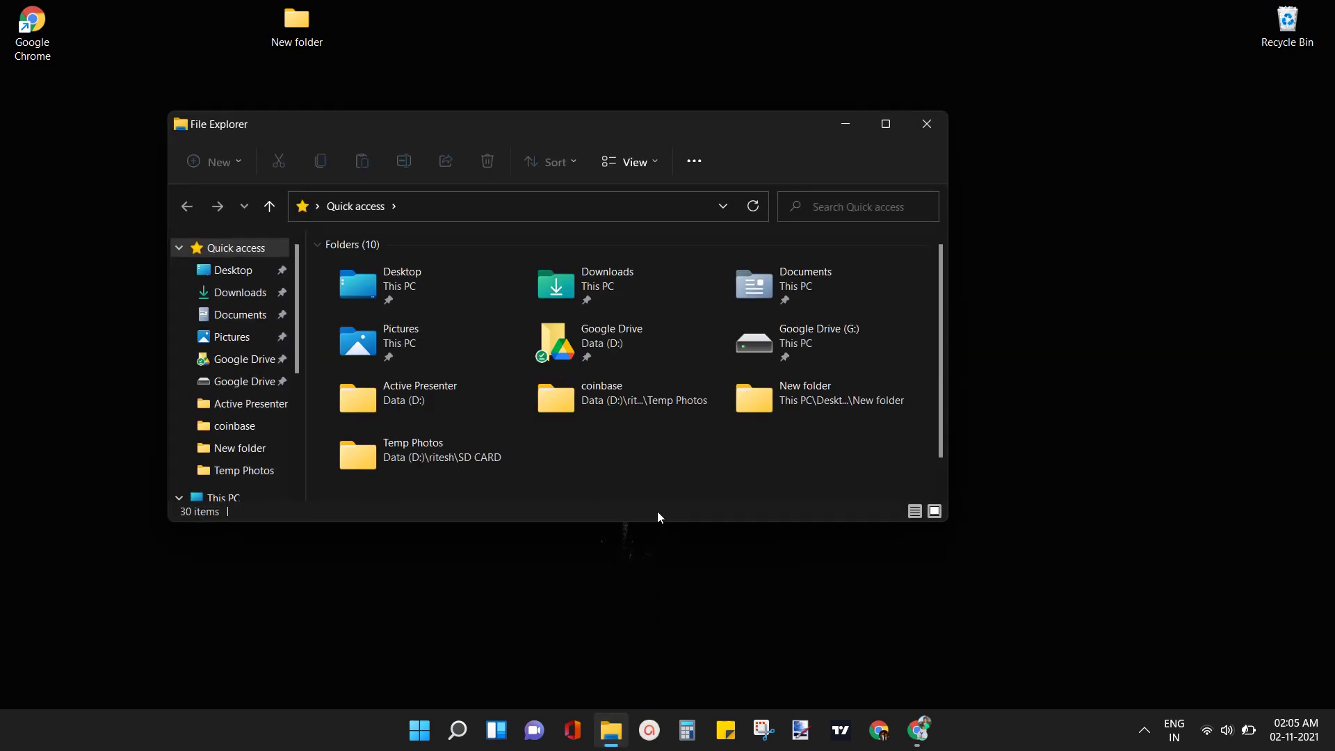
{"action": "left_click", "coordinate": [894, 127]}
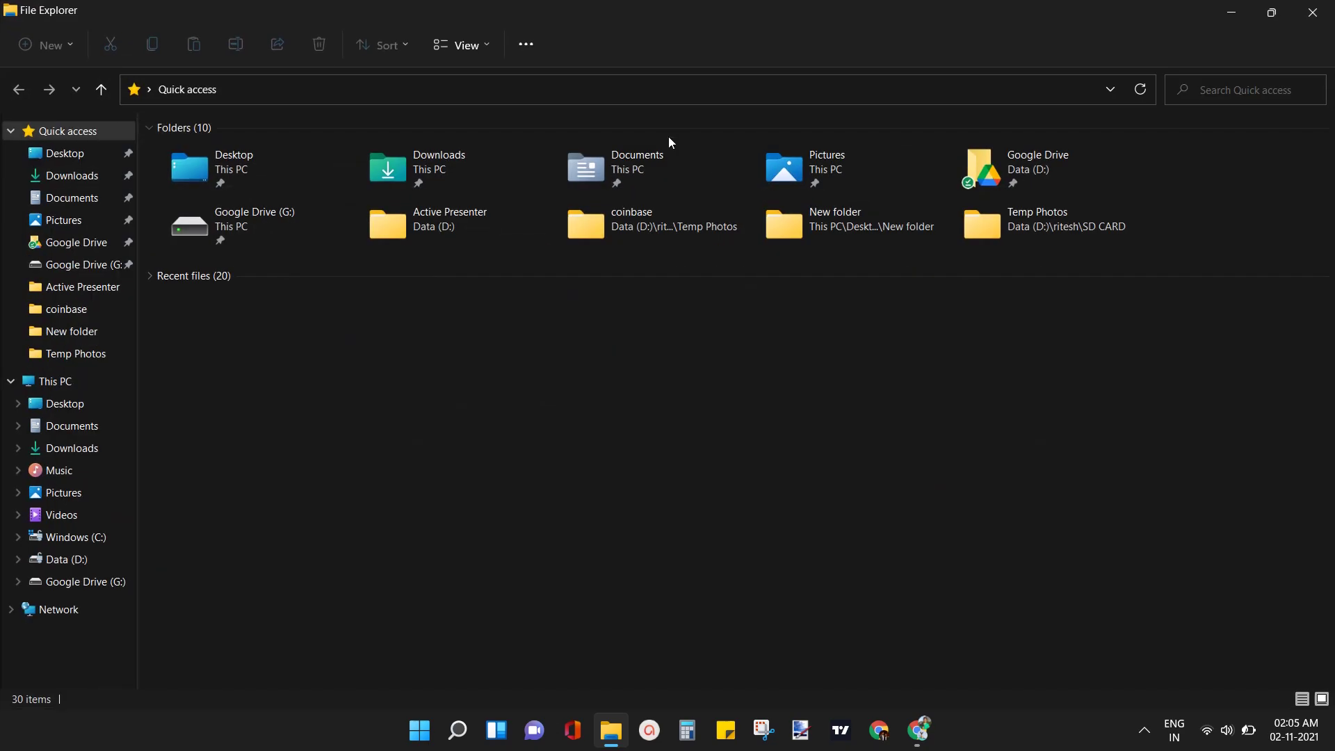
{"action": "left_click", "coordinate": [69, 384]}
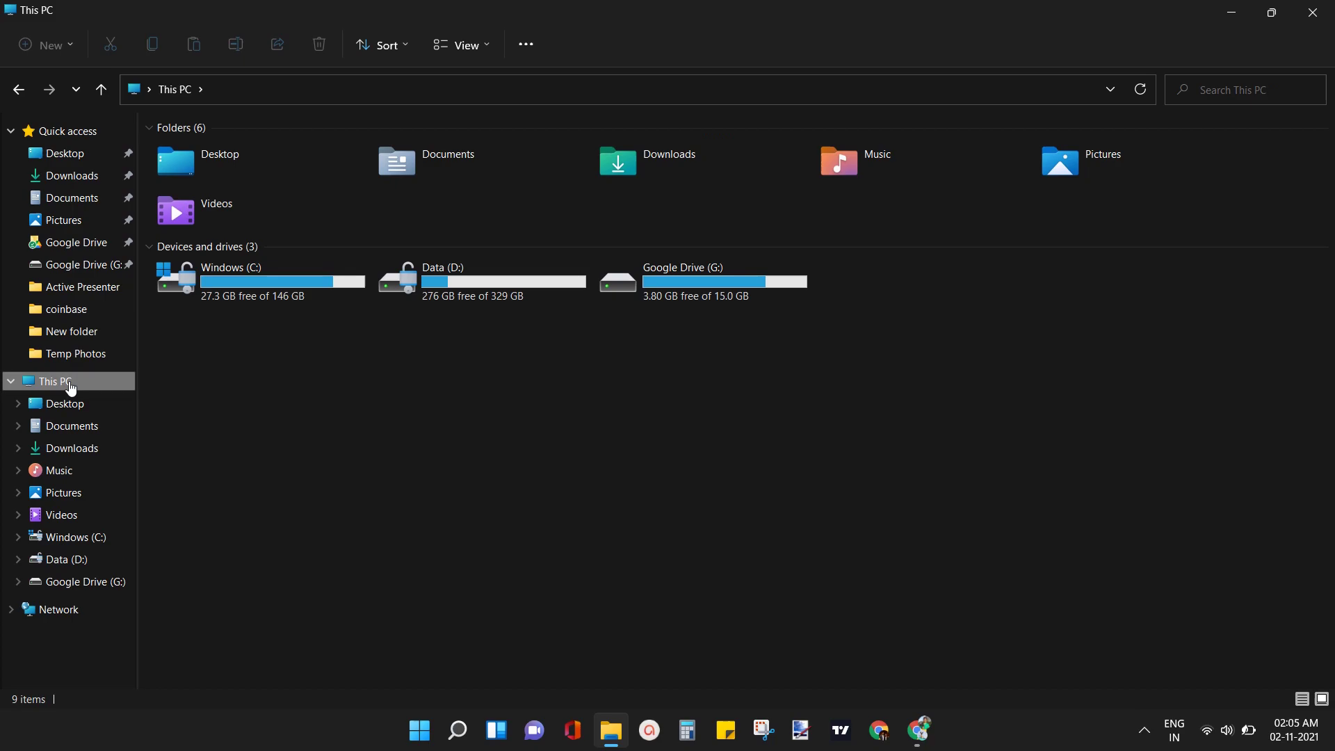
{"action": "double_click", "coordinate": [295, 285]}
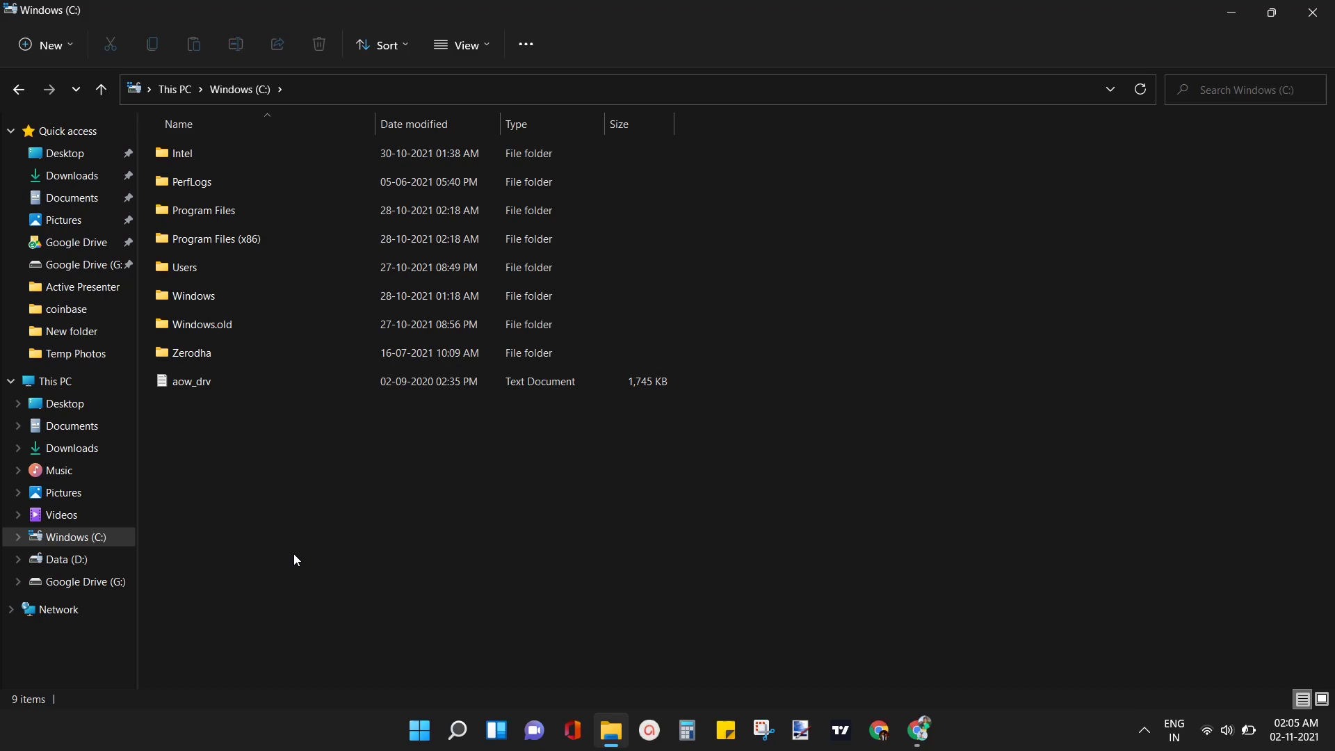
Go into Windows.old > WINDOWS, jump to entries starting with S, and open System32
{"action": "left_click", "coordinate": [566, 325]}
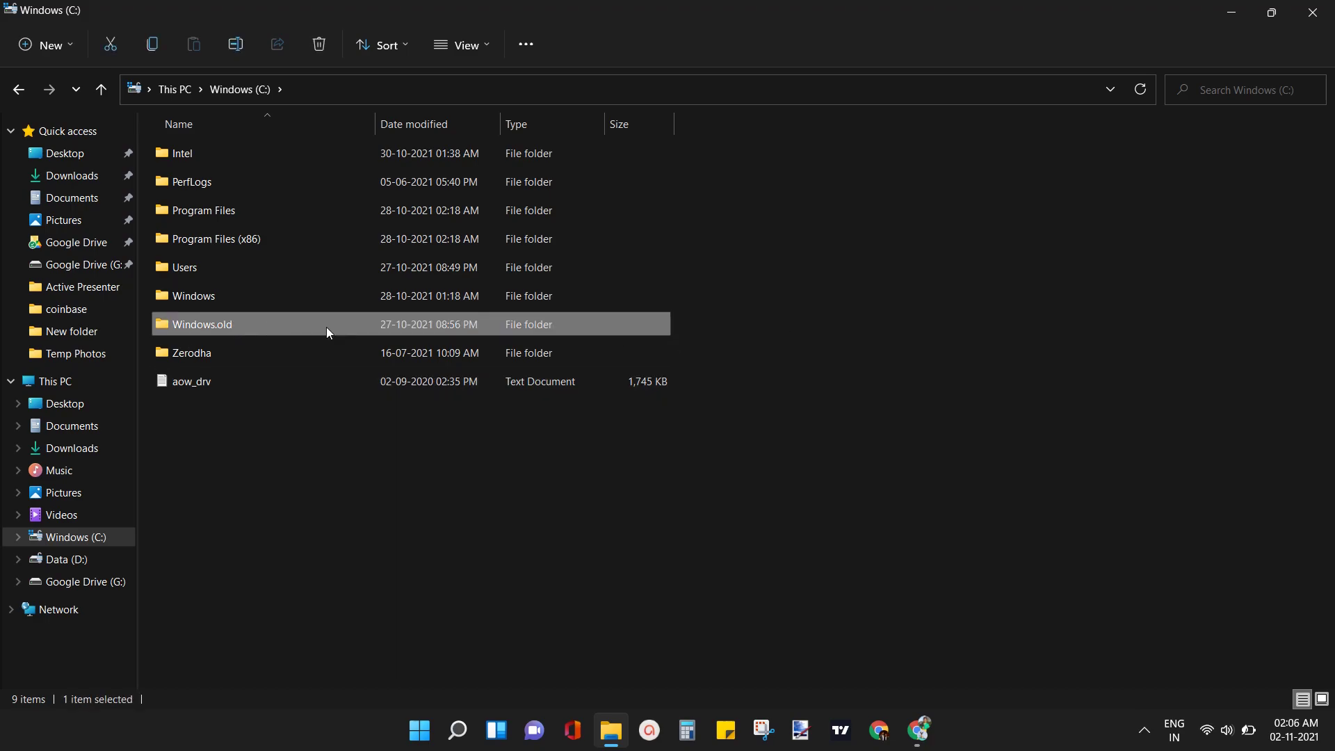
{"action": "double_click", "coordinate": [357, 331]}
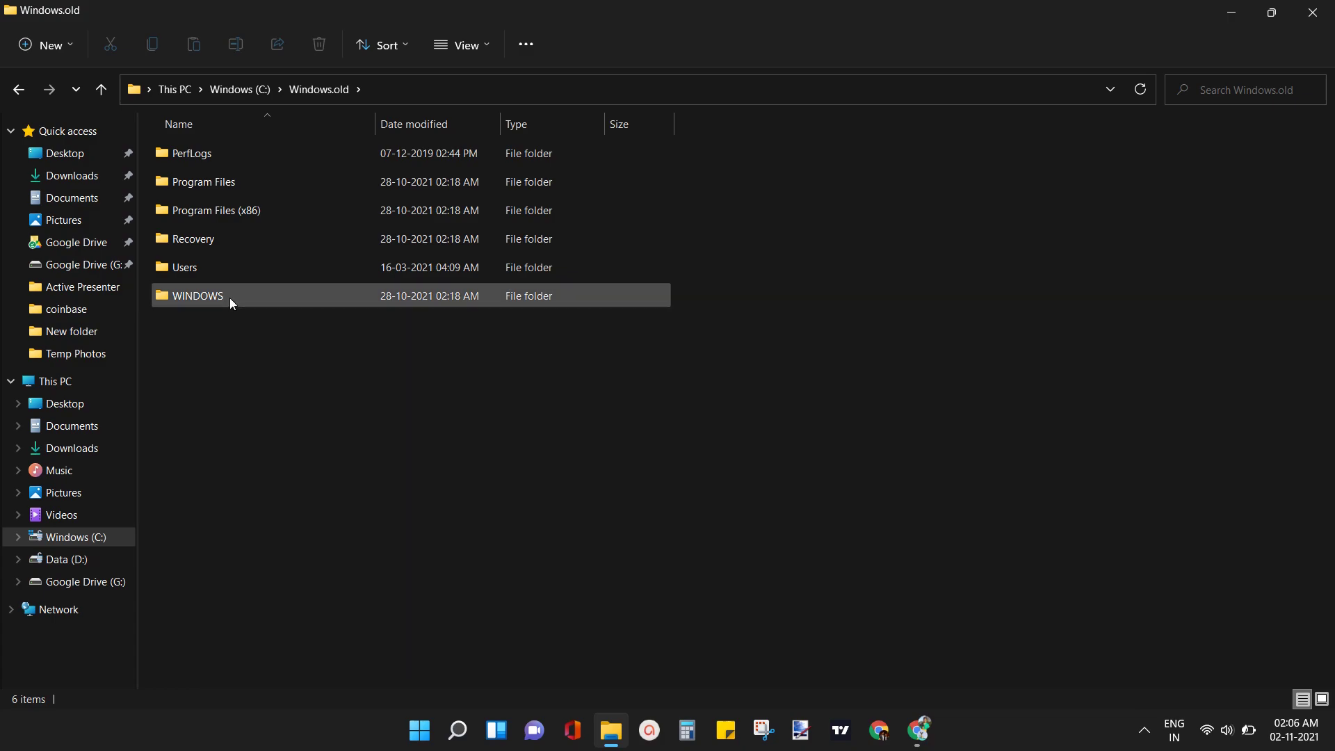
{"action": "left_click", "coordinate": [291, 302]}
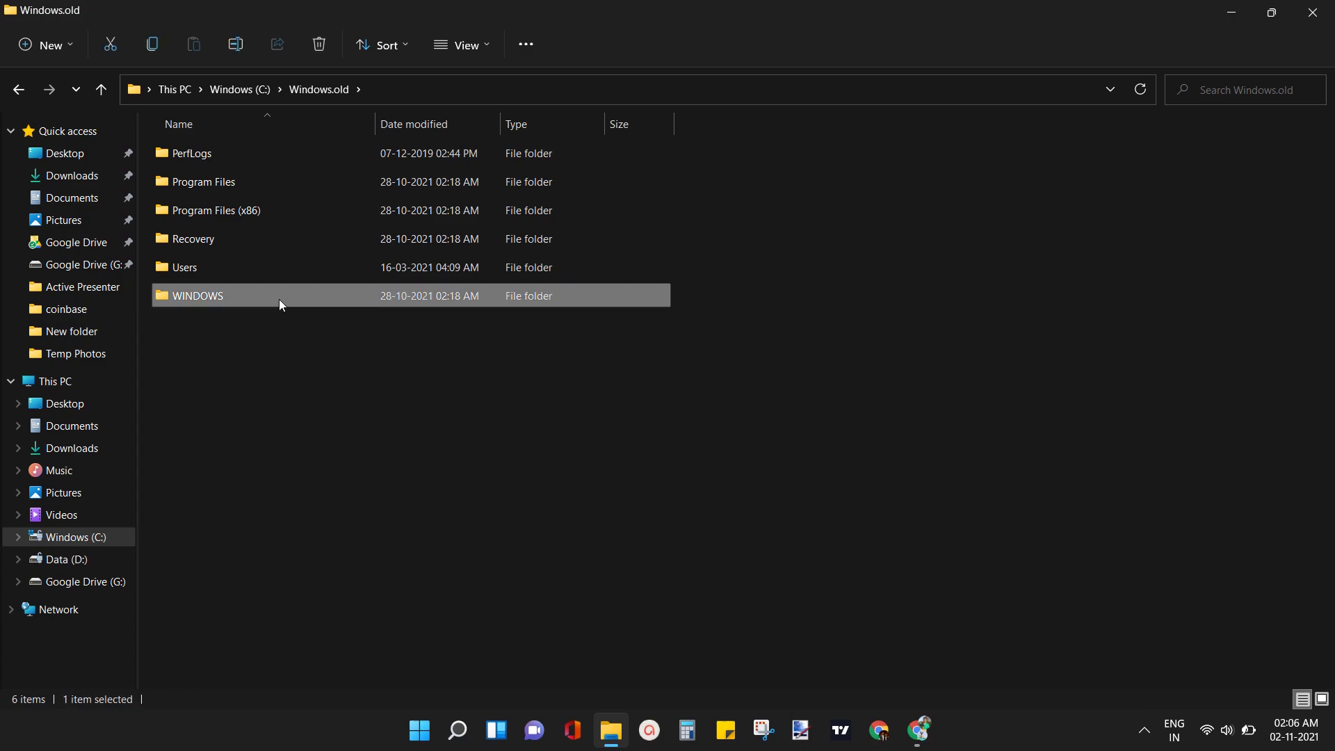
{"action": "double_click", "coordinate": [292, 298]}
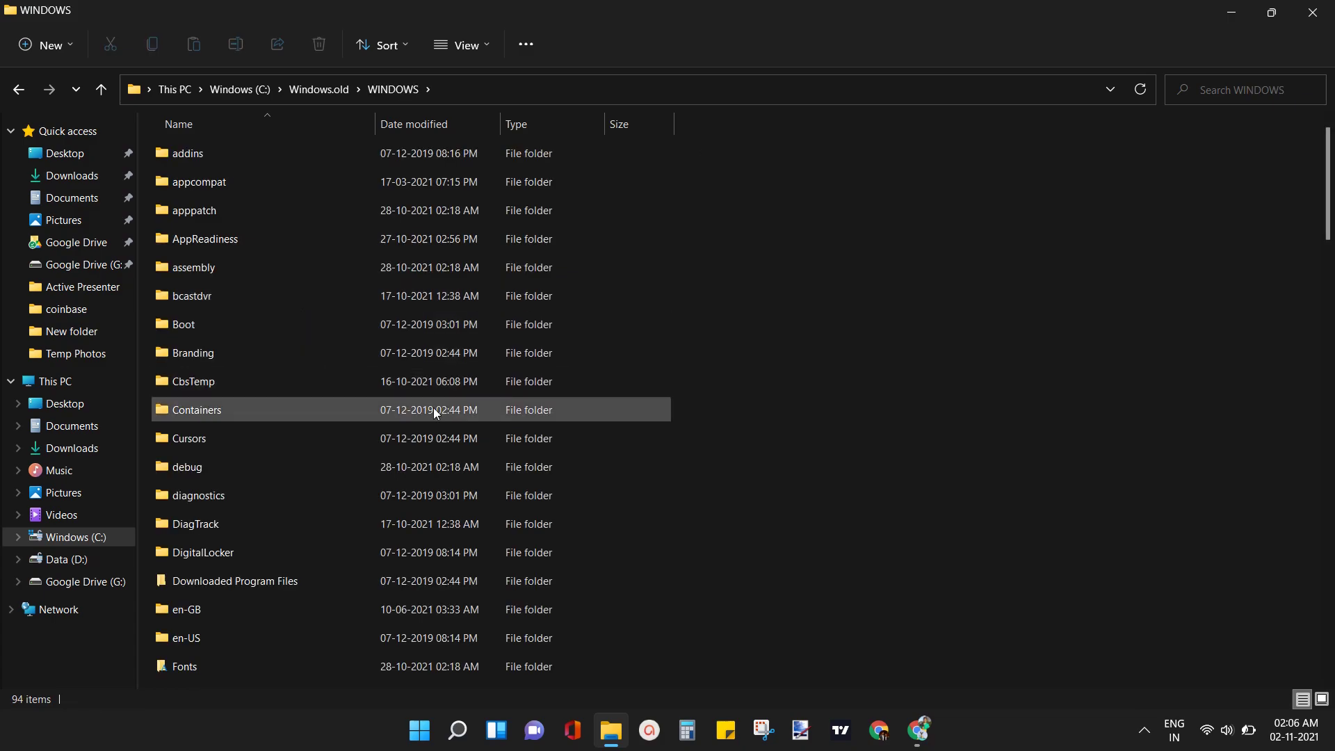
{"action": "left_click", "coordinate": [460, 445]}
{"action": "key", "text": "s"}
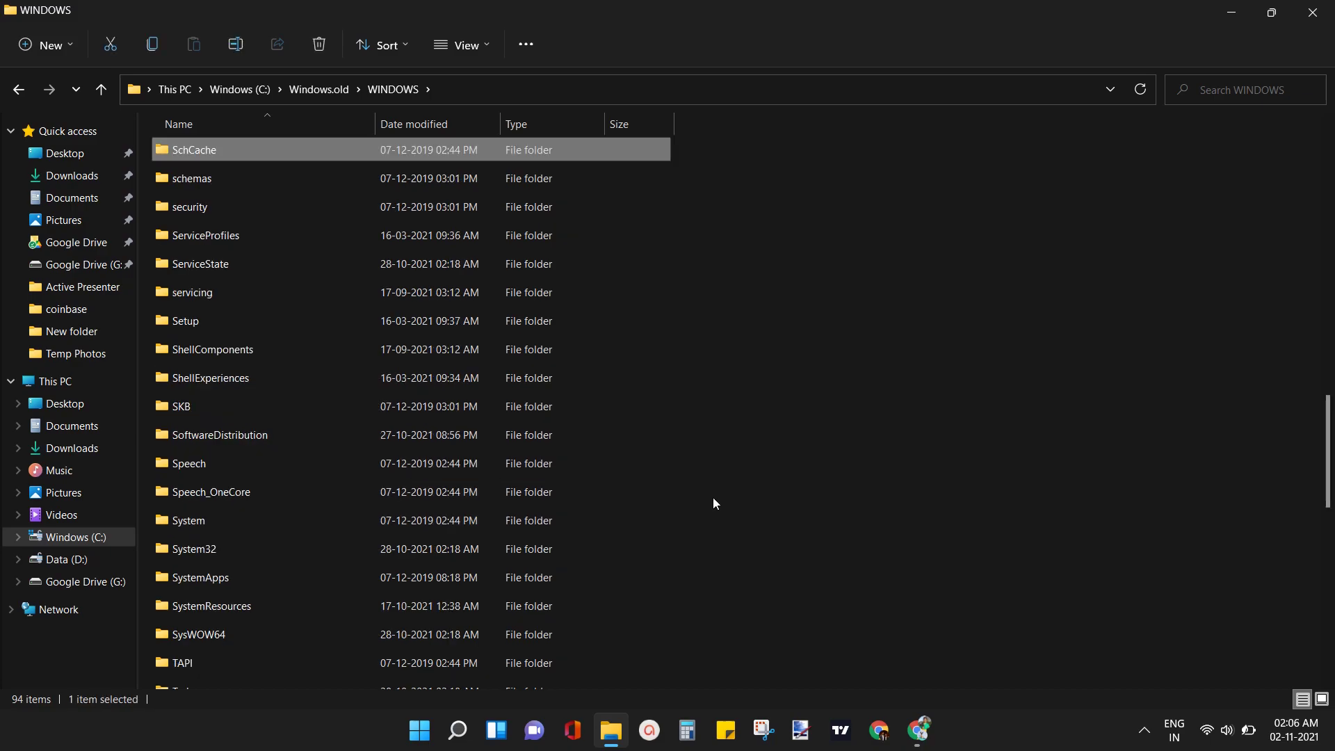
{"action": "scroll", "coordinate": [668, 474], "scroll_direction": "down", "scroll_amount": 5}
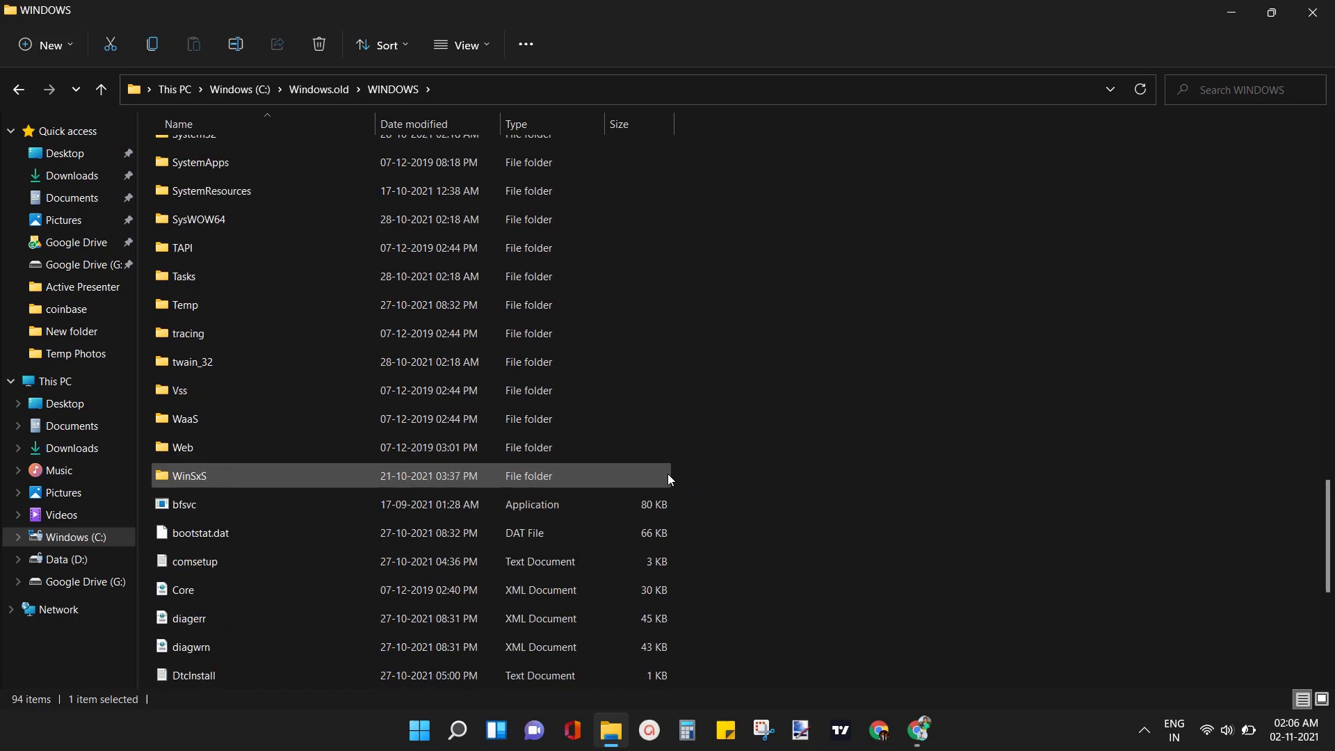
{"action": "scroll", "coordinate": [667, 474], "scroll_direction": "up", "scroll_amount": 1}
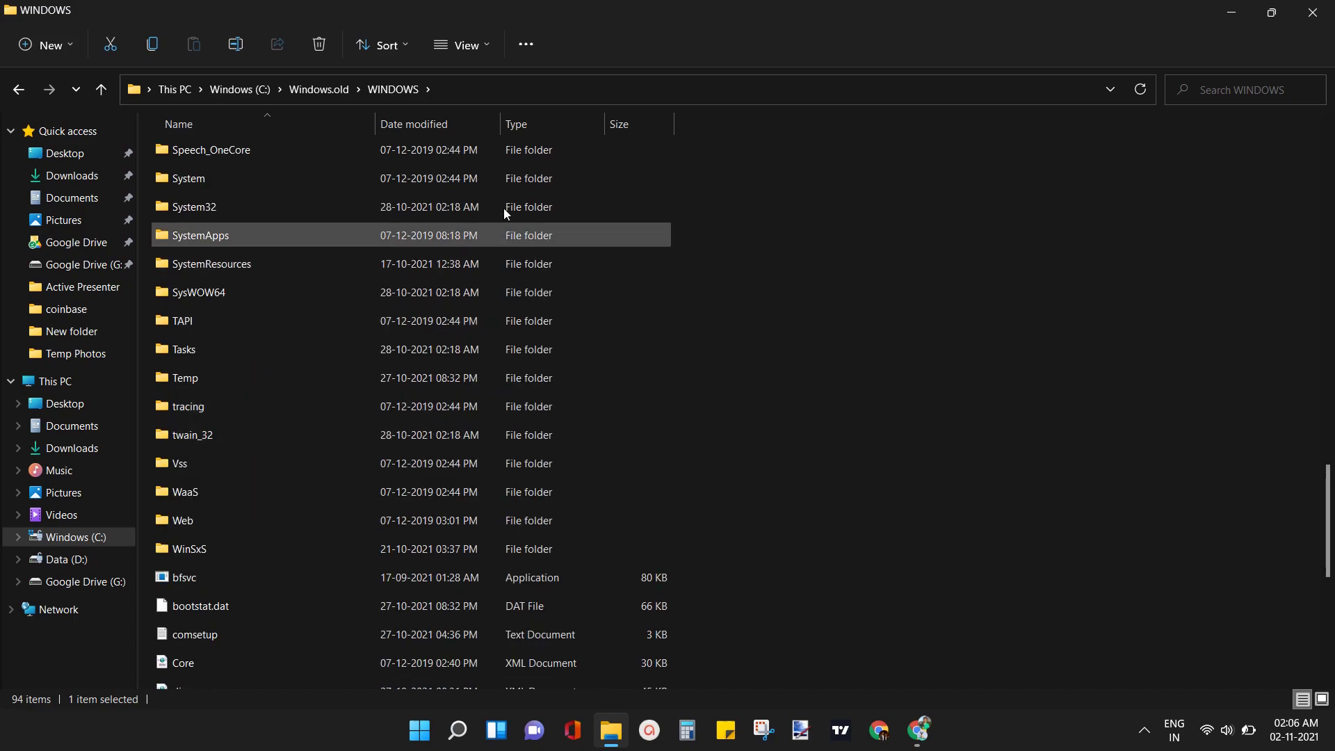
{"action": "left_click", "coordinate": [554, 210]}
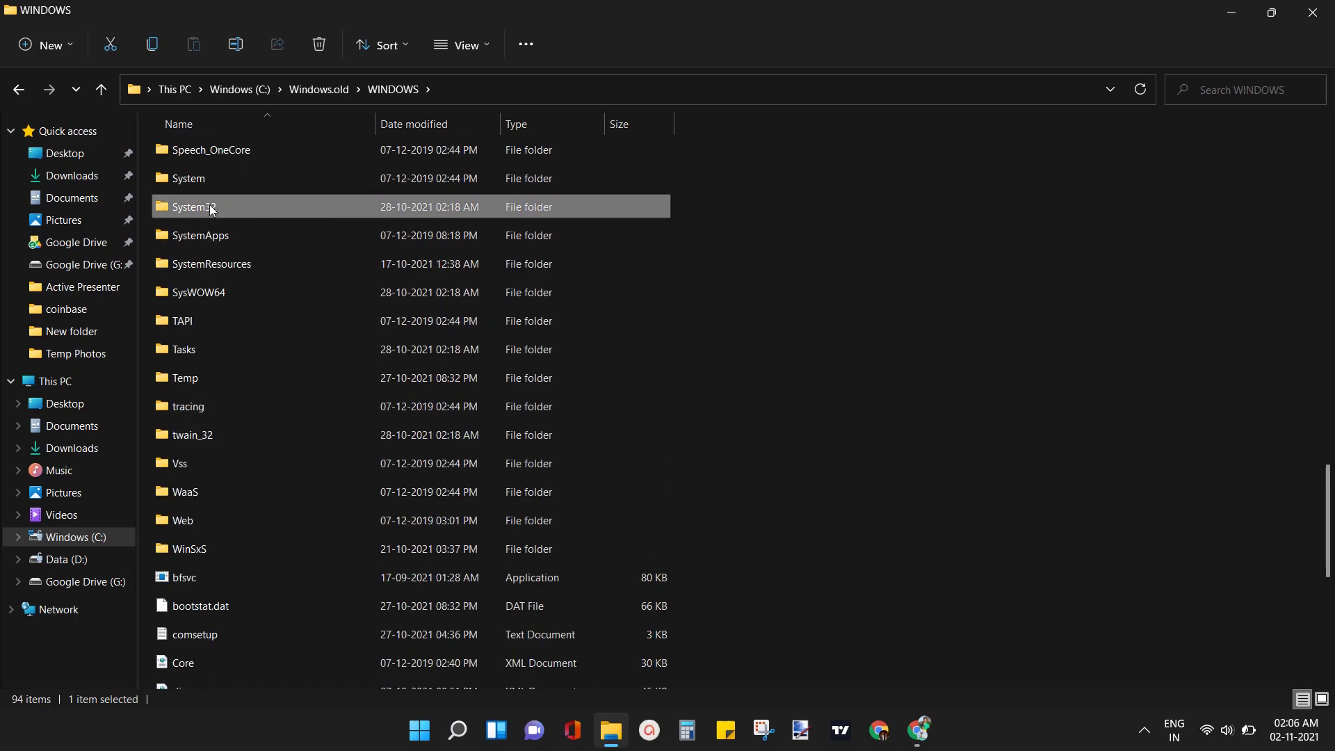
{"action": "double_click", "coordinate": [264, 206]}
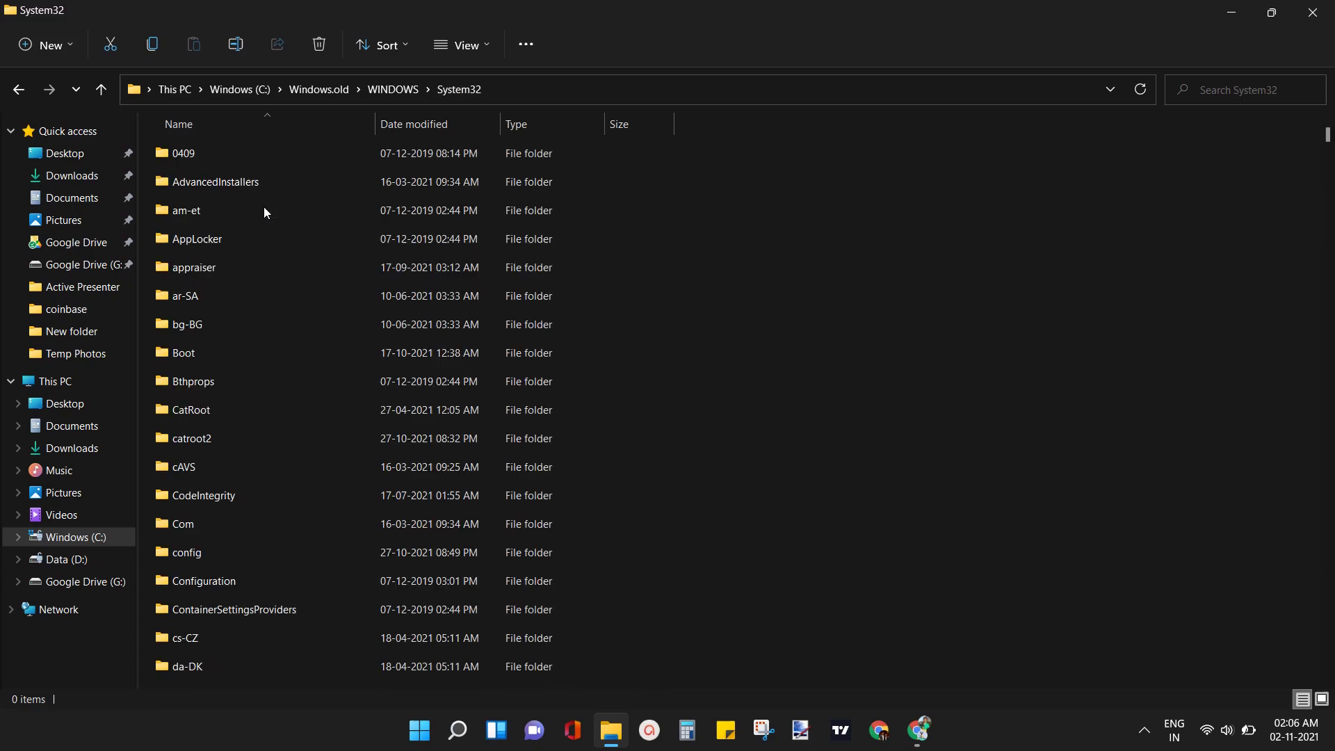
Search System32 for 'snipping' and select the SnippingTool application among the 2 results
{"action": "left_click", "coordinate": [1217, 91]}
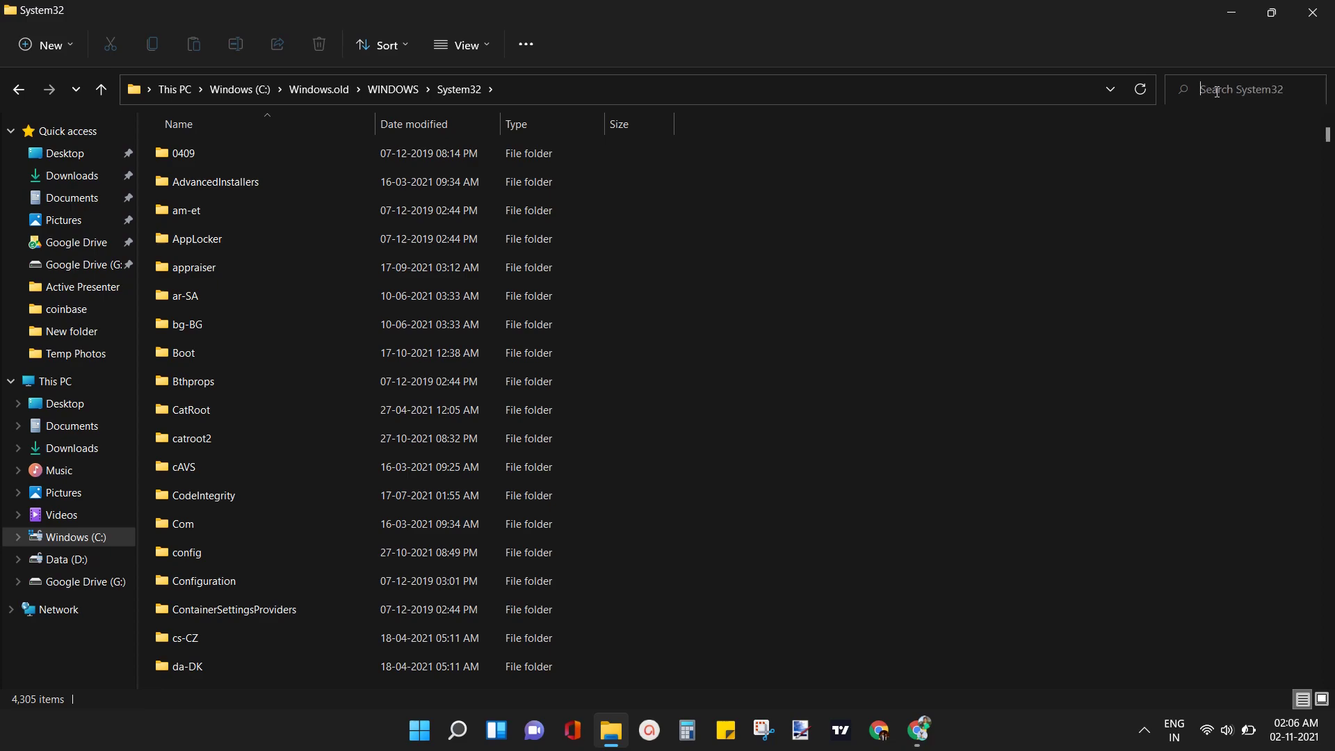
{"action": "type", "text": "sni"}
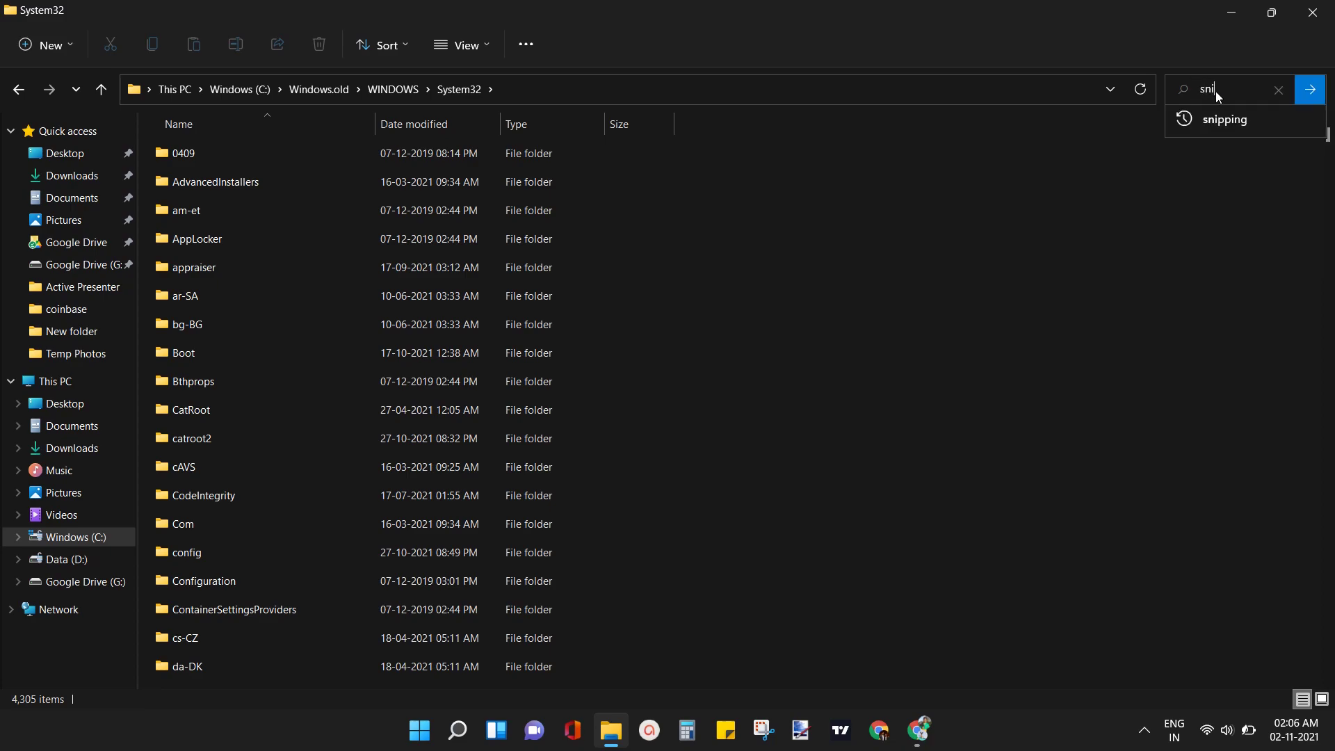
{"action": "type", "text": "pping"}
{"action": "left_click", "coordinate": [1307, 99]}
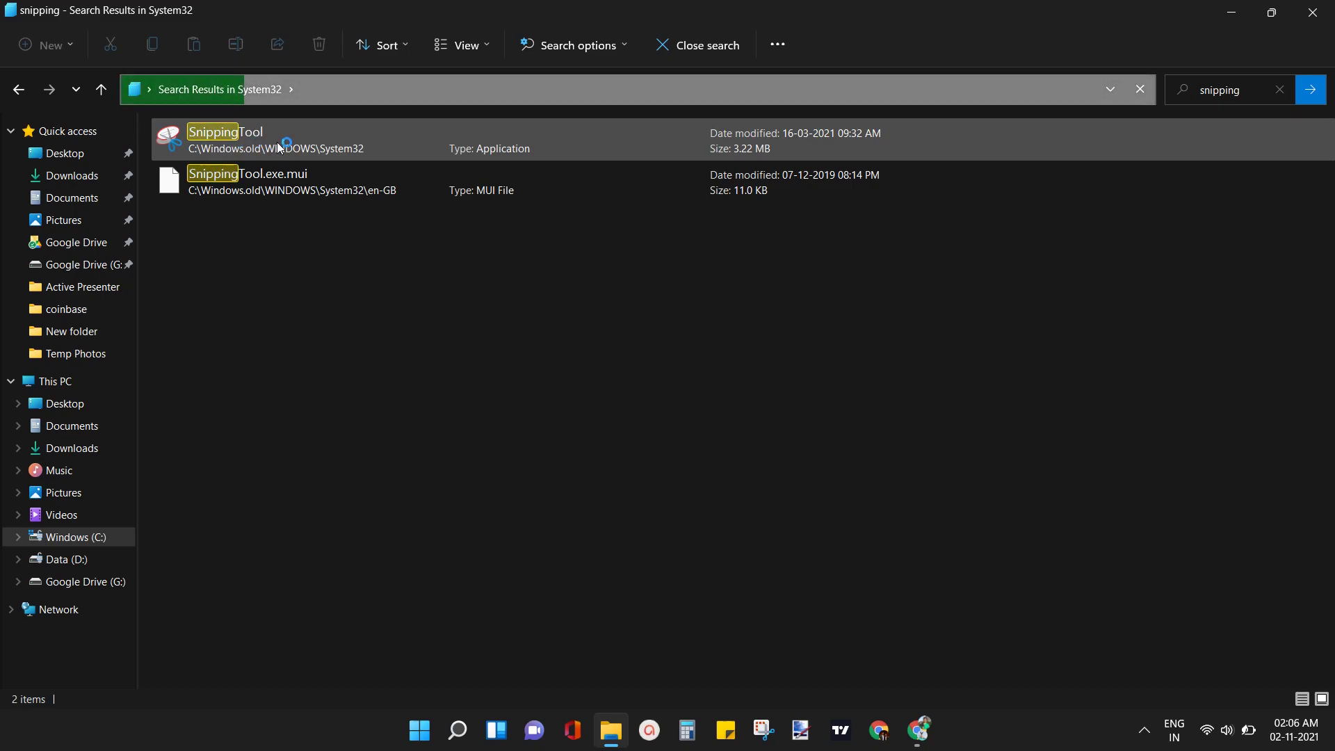
{"action": "left_click", "coordinate": [282, 143]}
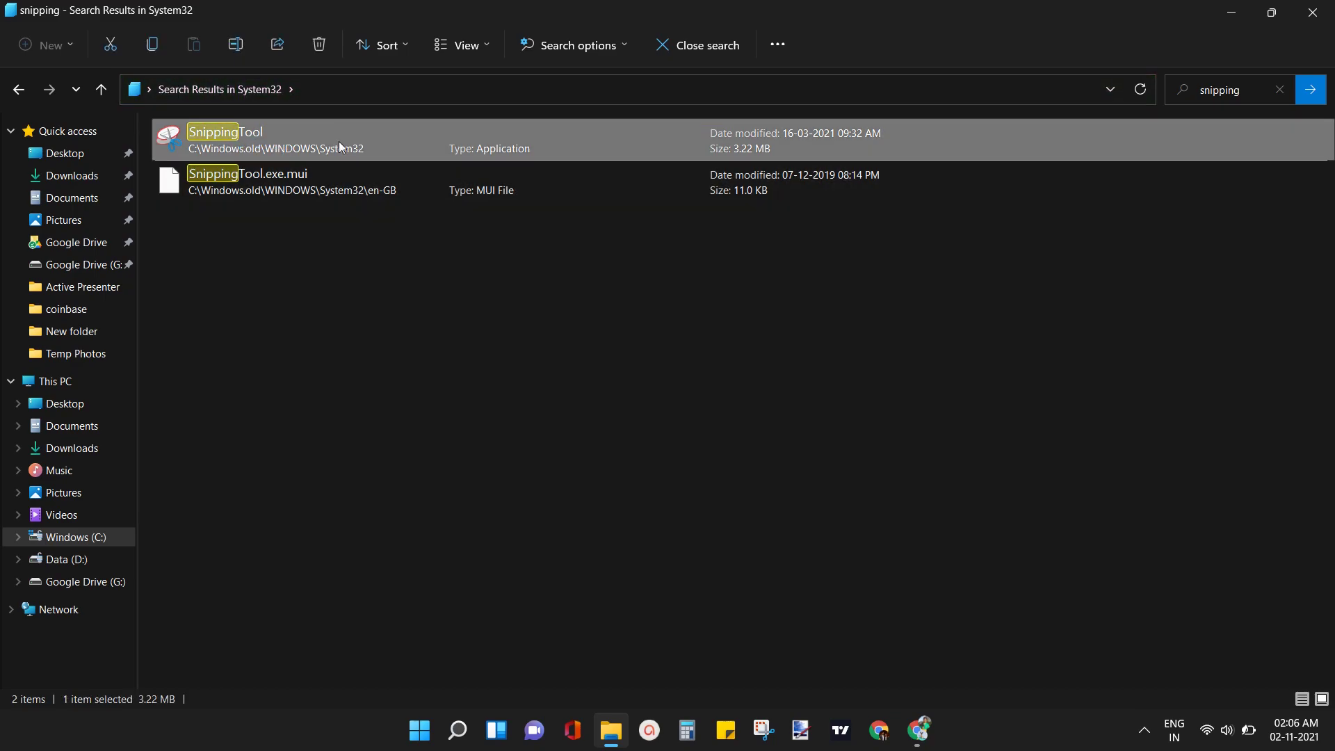
Send the SnippingTool application to Desktop (create shortcut) via Show more options
{"action": "right_click", "coordinate": [545, 143]}
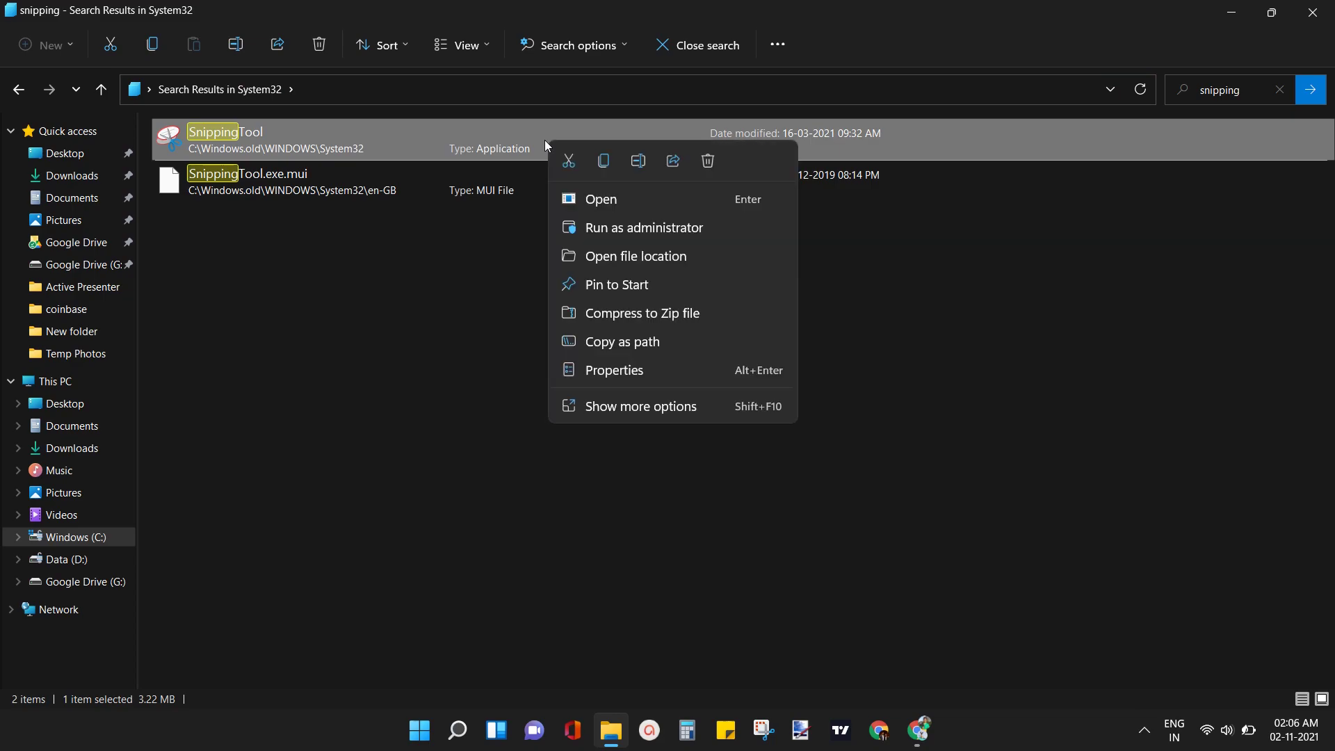
{"action": "left_click", "coordinate": [680, 408]}
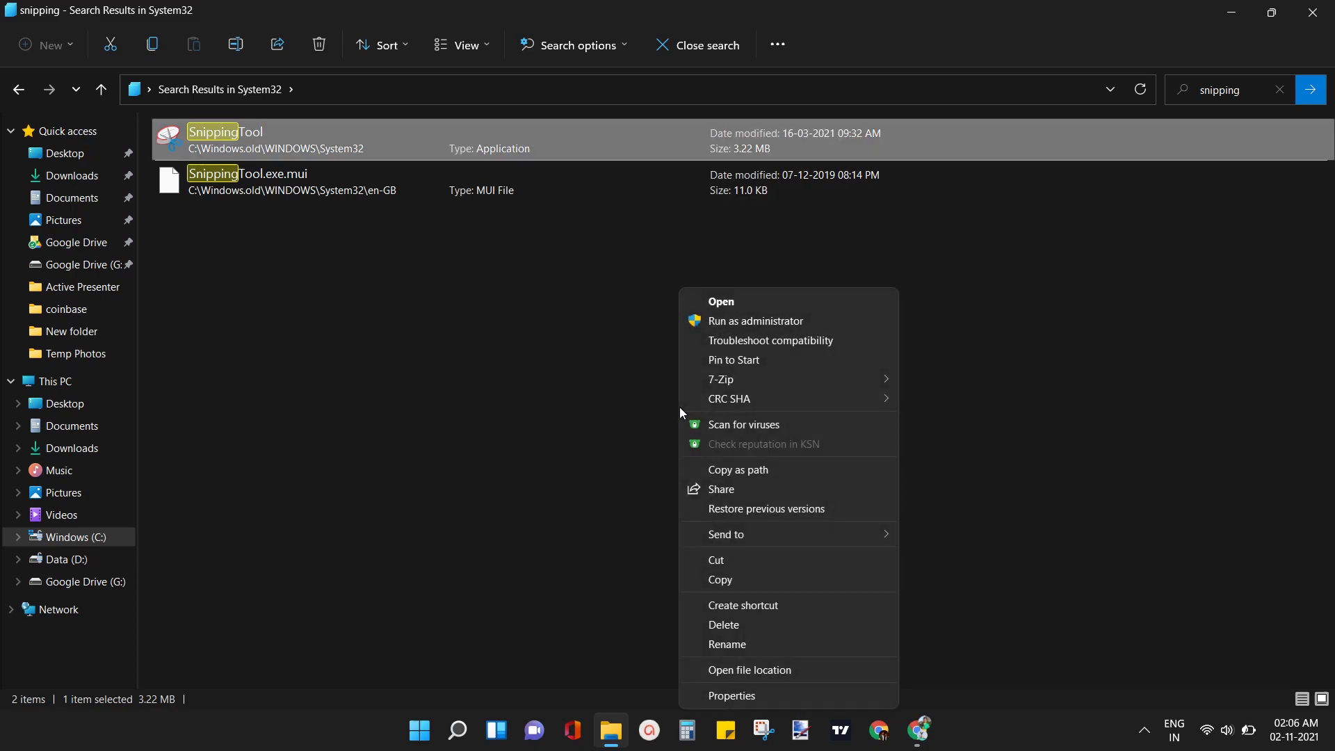
{"action": "mouse_move", "coordinate": [787, 534]}
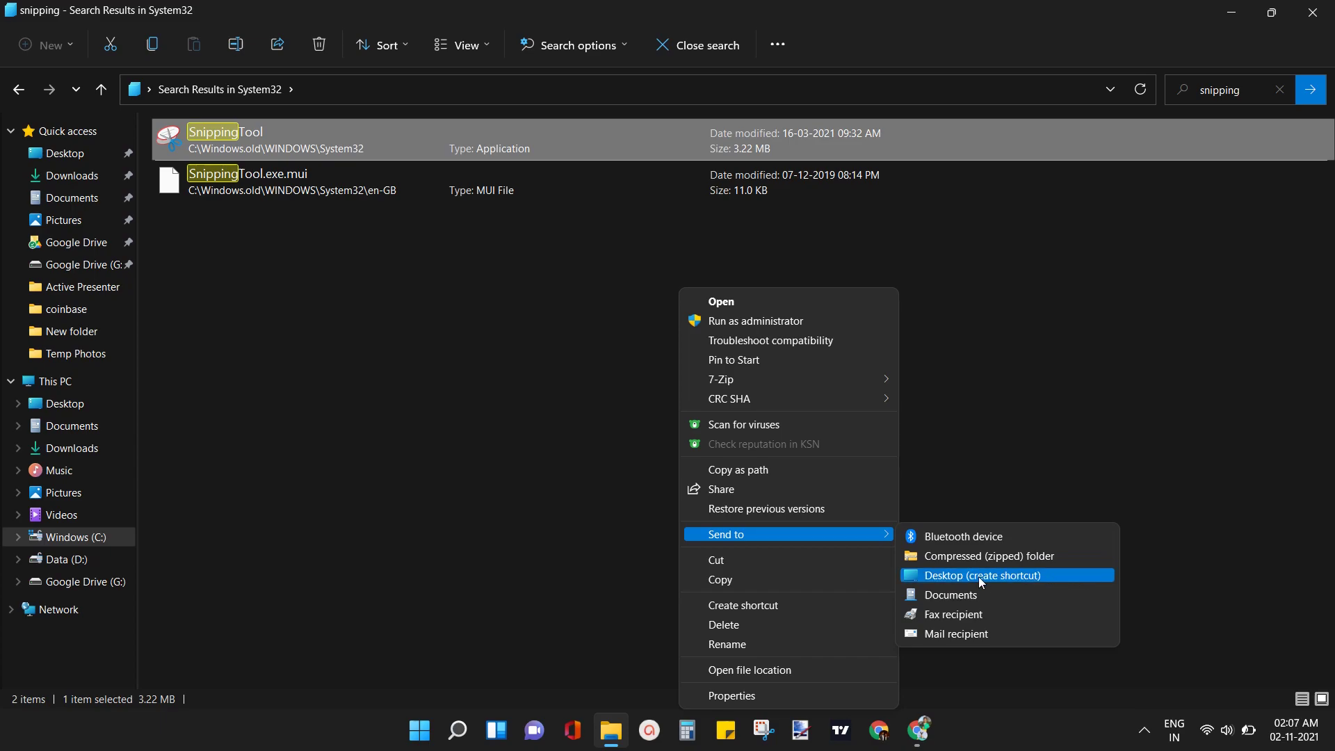
{"action": "left_click", "coordinate": [1048, 578]}
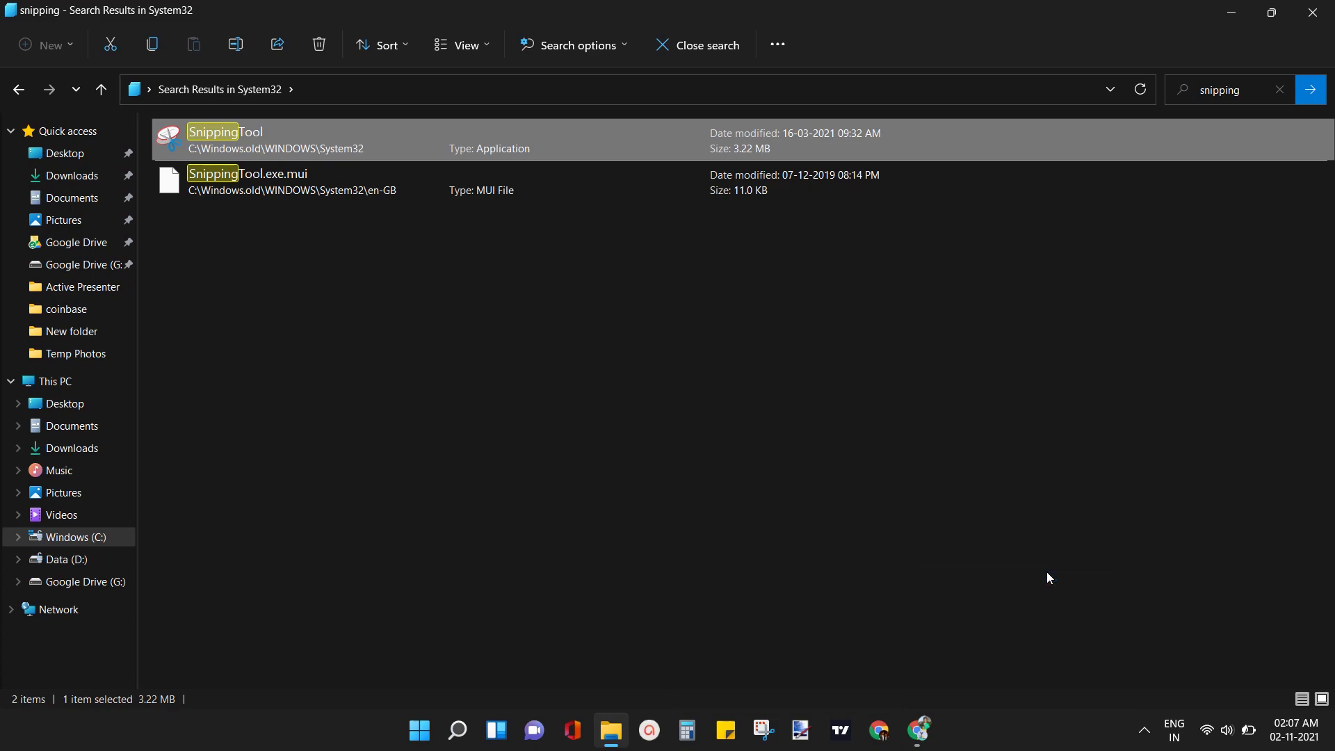
Minimize File Explorer and open the SnippingTool - Shortcut from the desktop
{"action": "left_click", "coordinate": [1228, 14]}
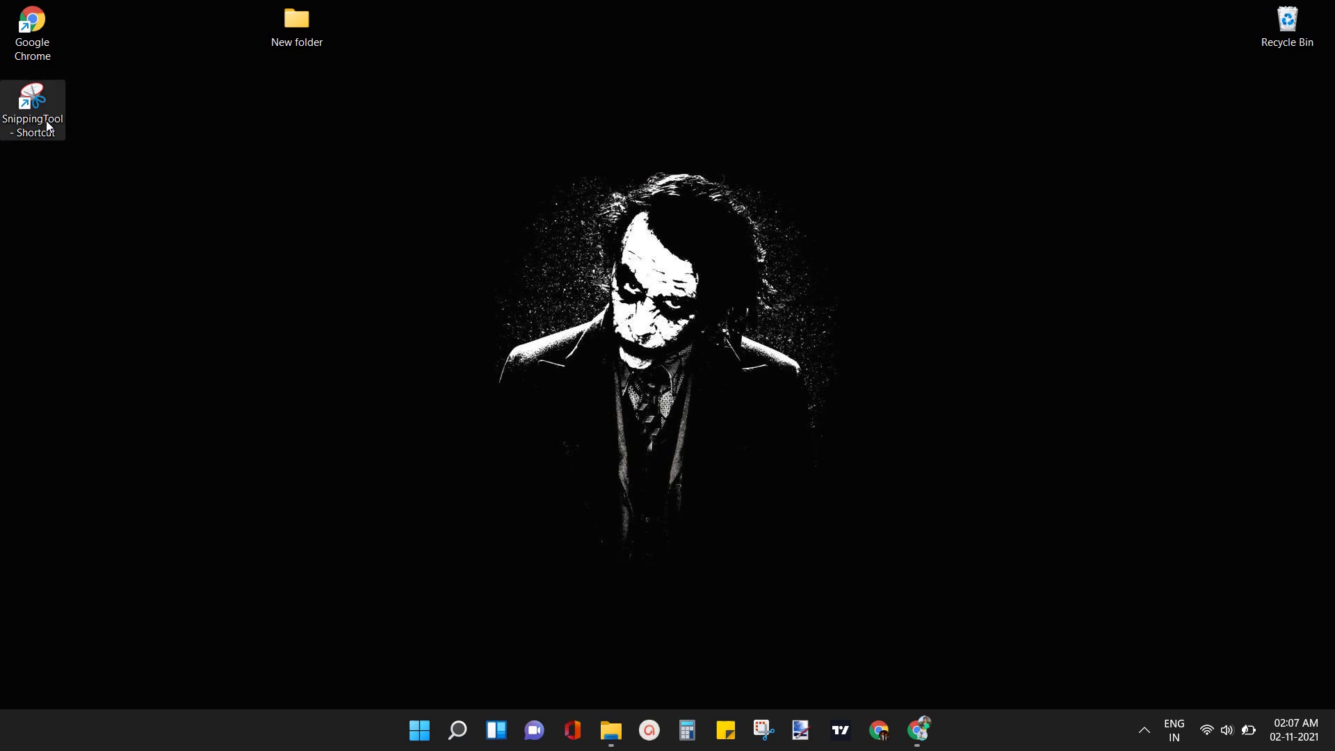
{"action": "double_click", "coordinate": [46, 120]}
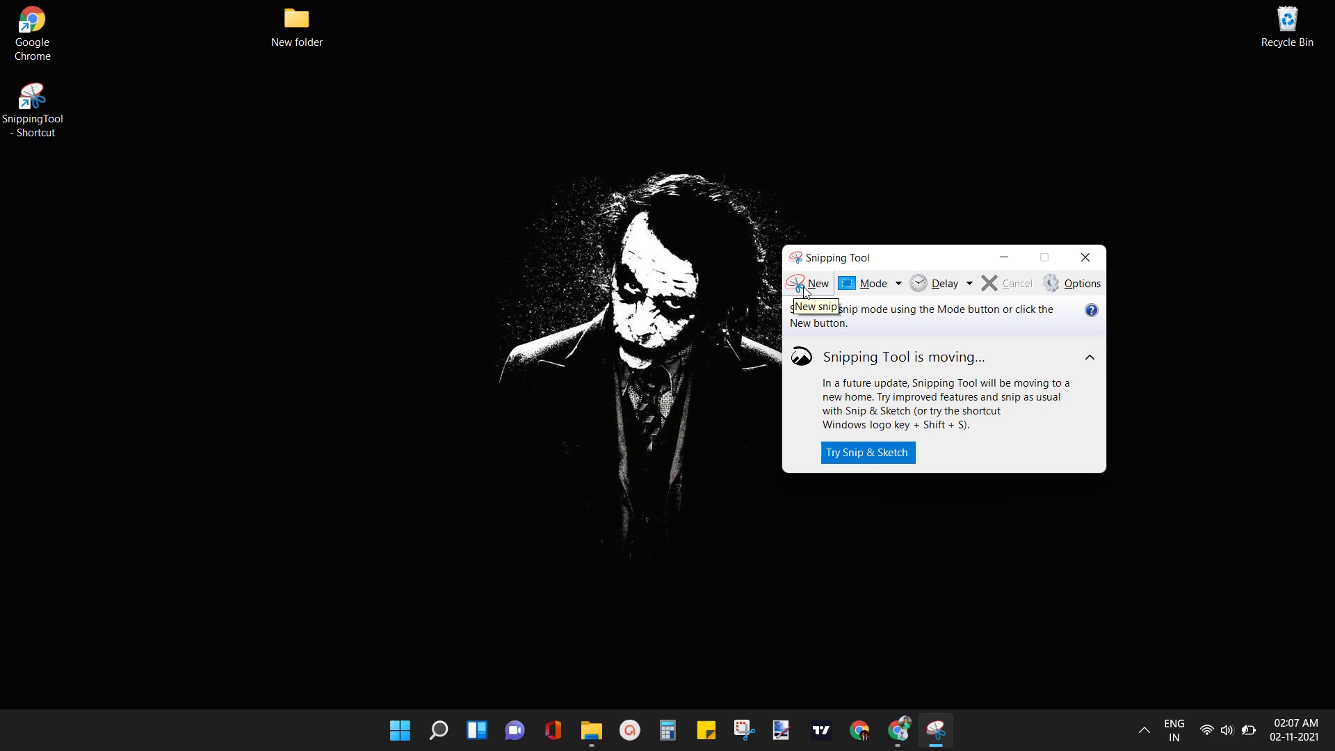
Take a New rectangular snip around the wallpaper's central figure and view it in the editor
{"action": "left_click", "coordinate": [804, 287]}
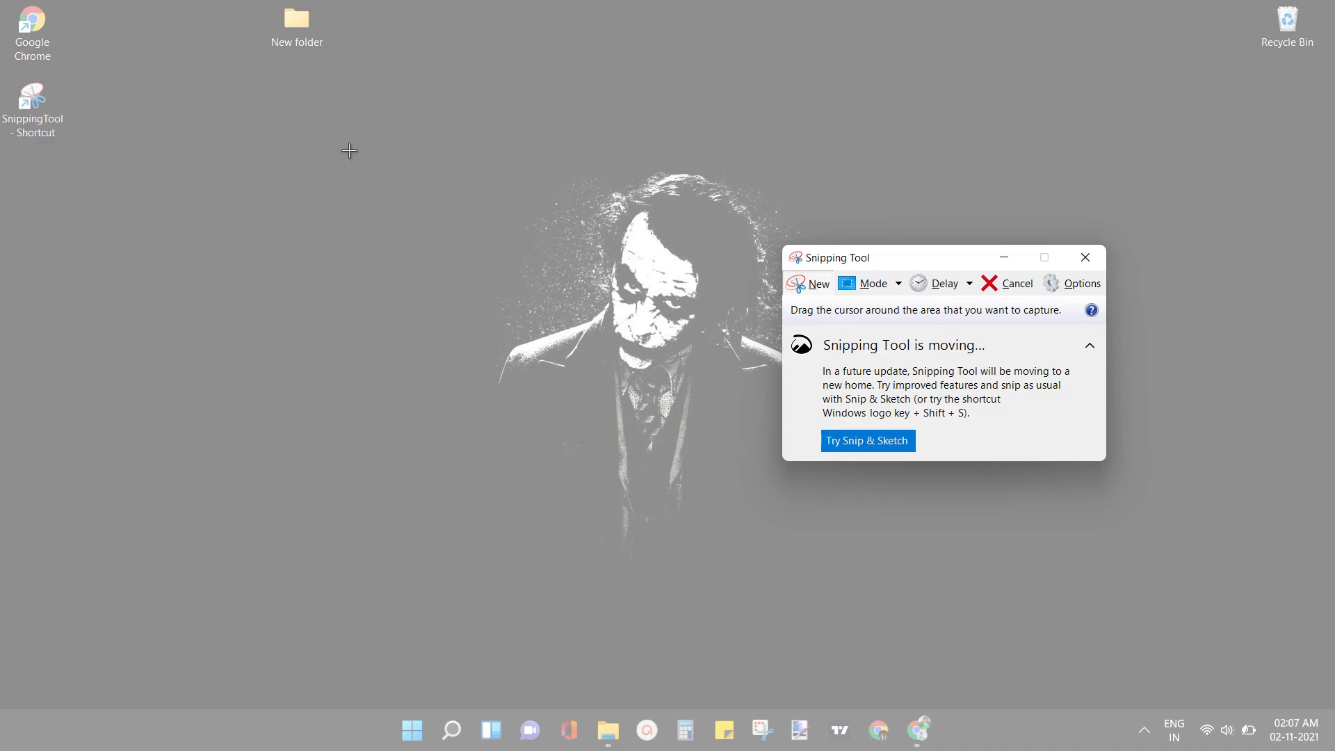
{"action": "left_click_drag", "start_coordinate": [141, 68], "coordinate": [905, 648]}
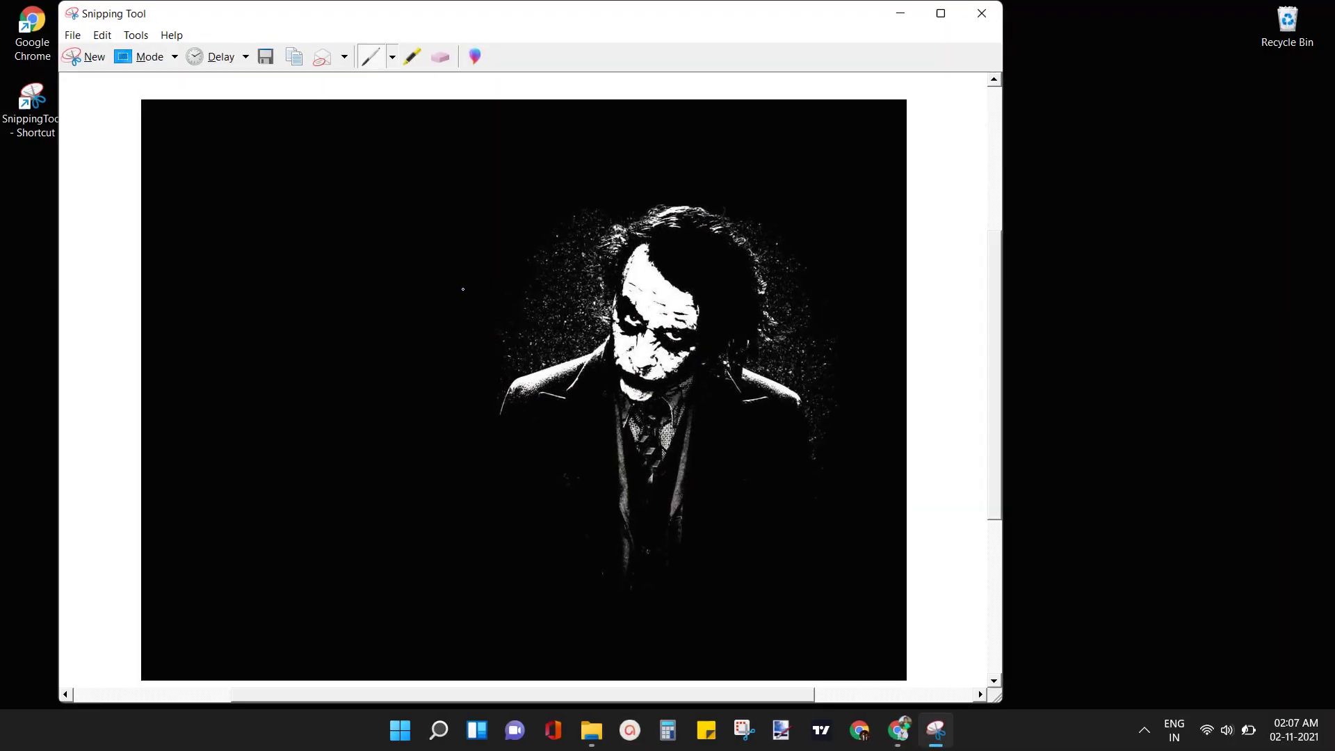
{"action": "scroll", "coordinate": [463, 289], "scroll_direction": "down", "scroll_amount": 3}
{"action": "scroll", "coordinate": [464, 289], "scroll_direction": "up", "scroll_amount": 4}
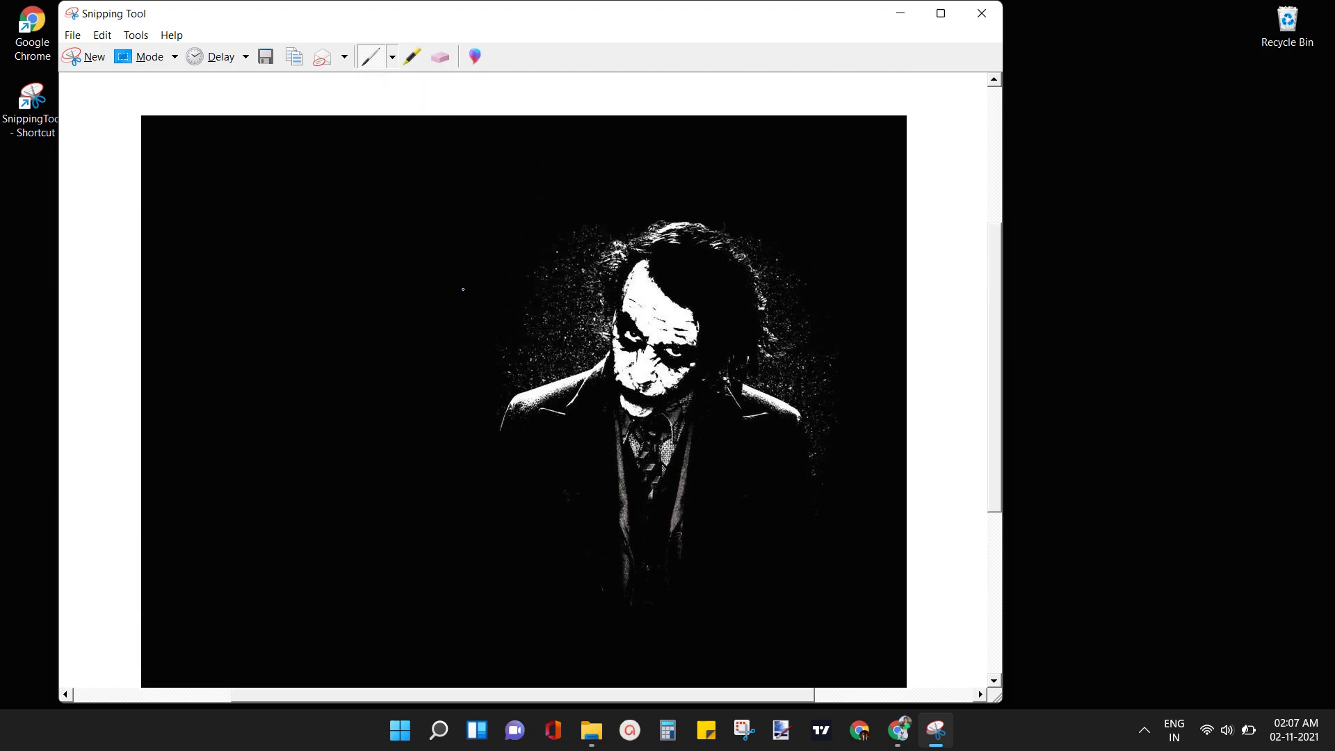
{"action": "scroll", "coordinate": [463, 289], "scroll_direction": "down", "scroll_amount": 4}
{"action": "scroll", "coordinate": [462, 290], "scroll_direction": "up", "scroll_amount": 4}
{"action": "scroll", "coordinate": [461, 290], "scroll_direction": "up", "scroll_amount": 3}
{"action": "scroll", "coordinate": [462, 290], "scroll_direction": "down", "scroll_amount": 1}
{"action": "scroll", "coordinate": [462, 290], "scroll_direction": "up", "scroll_amount": 2}
{"action": "scroll", "coordinate": [462, 290], "scroll_direction": "down", "scroll_amount": 4}
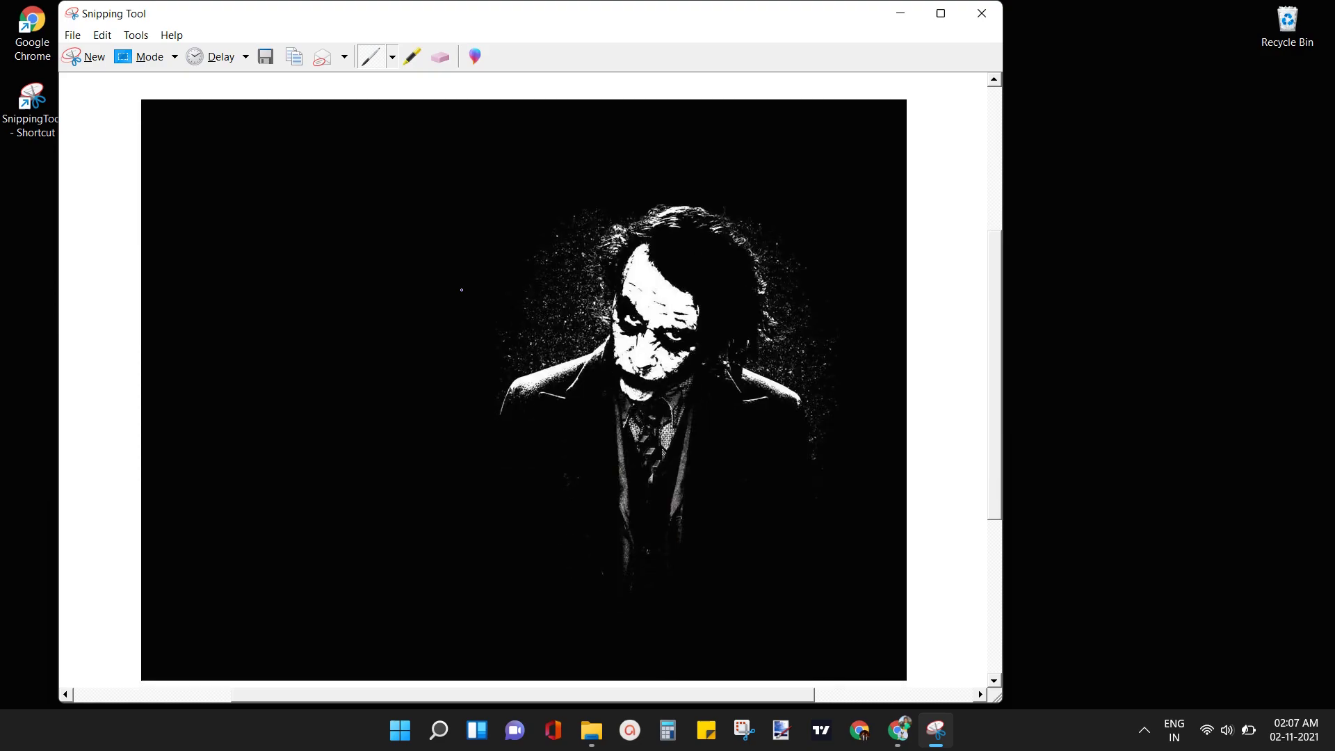
{"action": "scroll", "coordinate": [462, 290], "scroll_direction": "up", "scroll_amount": 4}
{"action": "scroll", "coordinate": [462, 290], "scroll_direction": "down", "scroll_amount": 3}
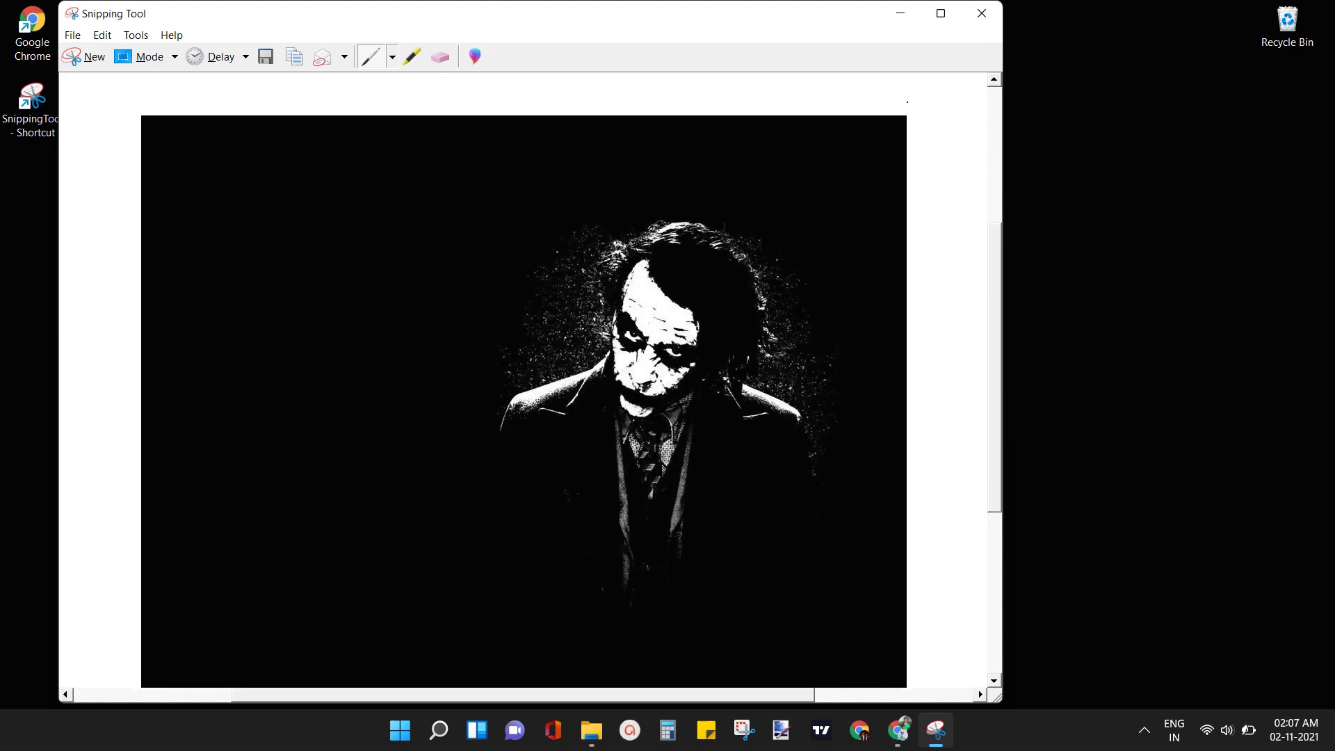